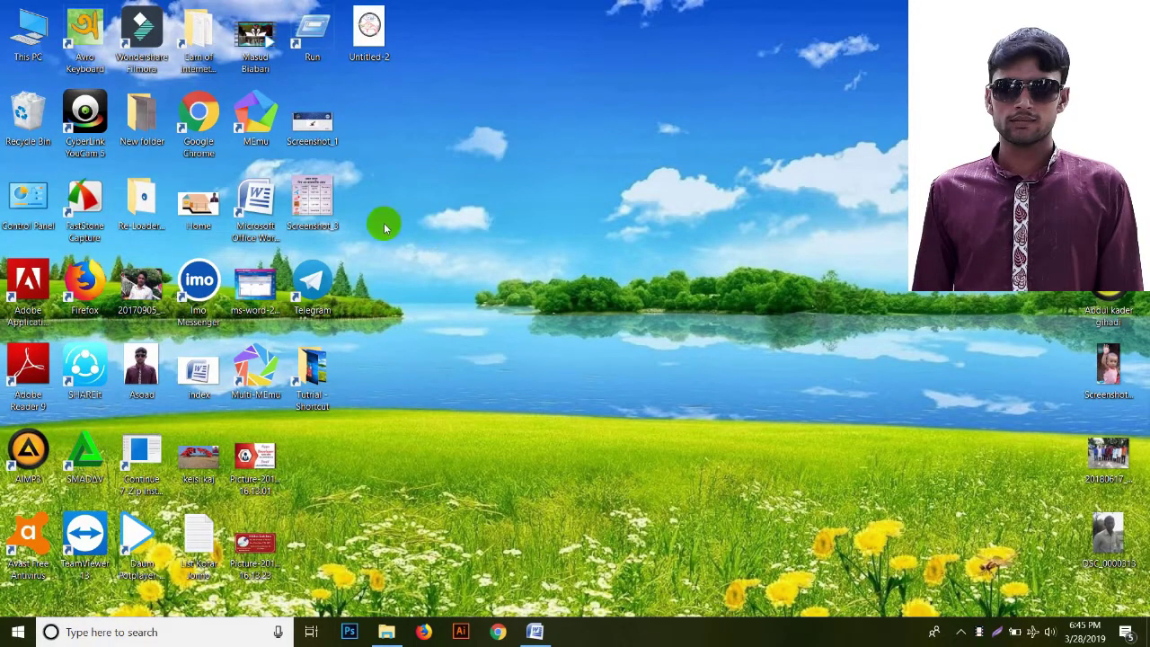
# - Launch Word from the desktop shortcut and maximize the new blank Document4 window
pyautogui.doubleClick(261, 199)
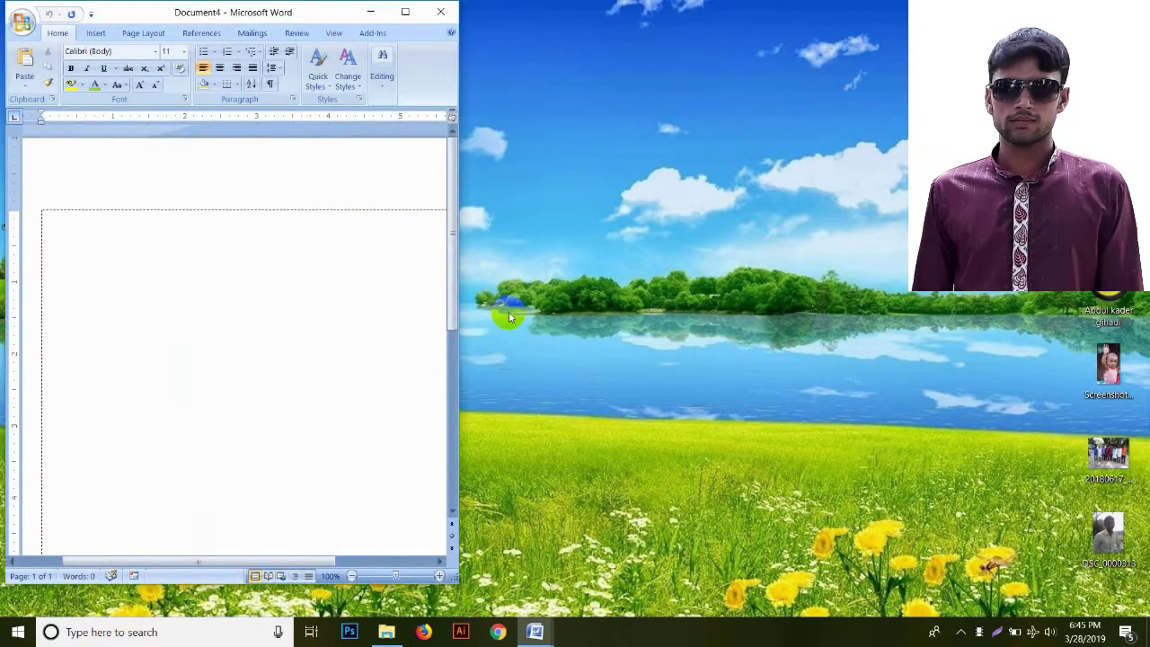
pyautogui.click(406, 12)
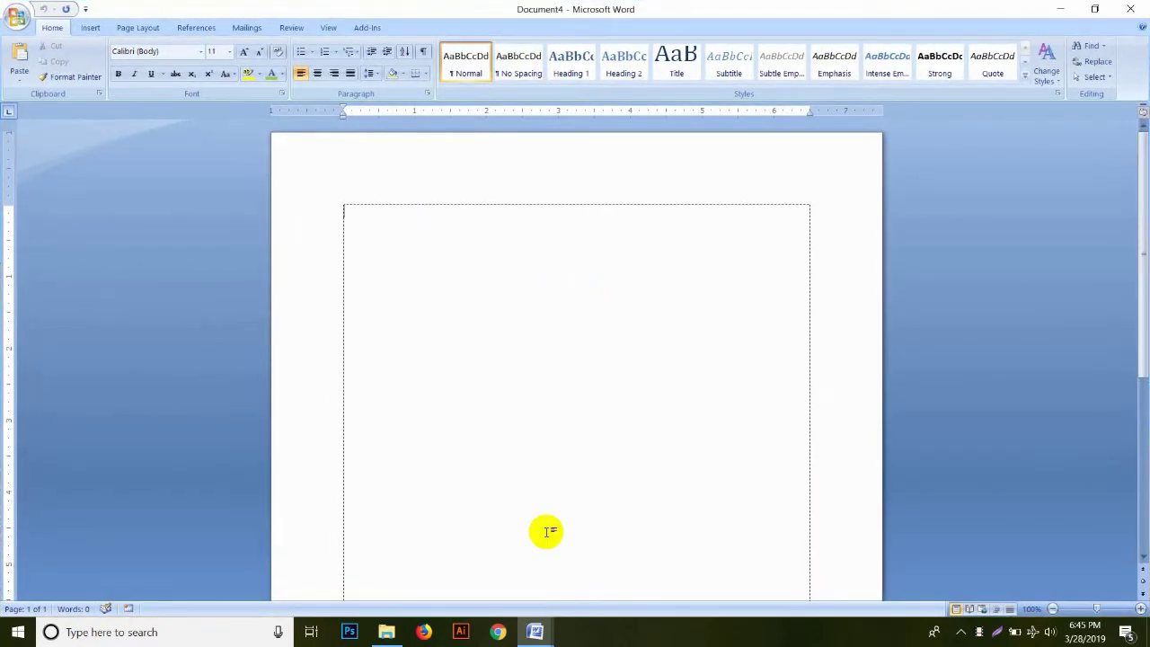
# - Bring up Document3, the one containing the 'Sed ut perspiciats' paragraph in Calibri 18
pyautogui.moveTo(535, 631)
pyautogui.click(503, 584)
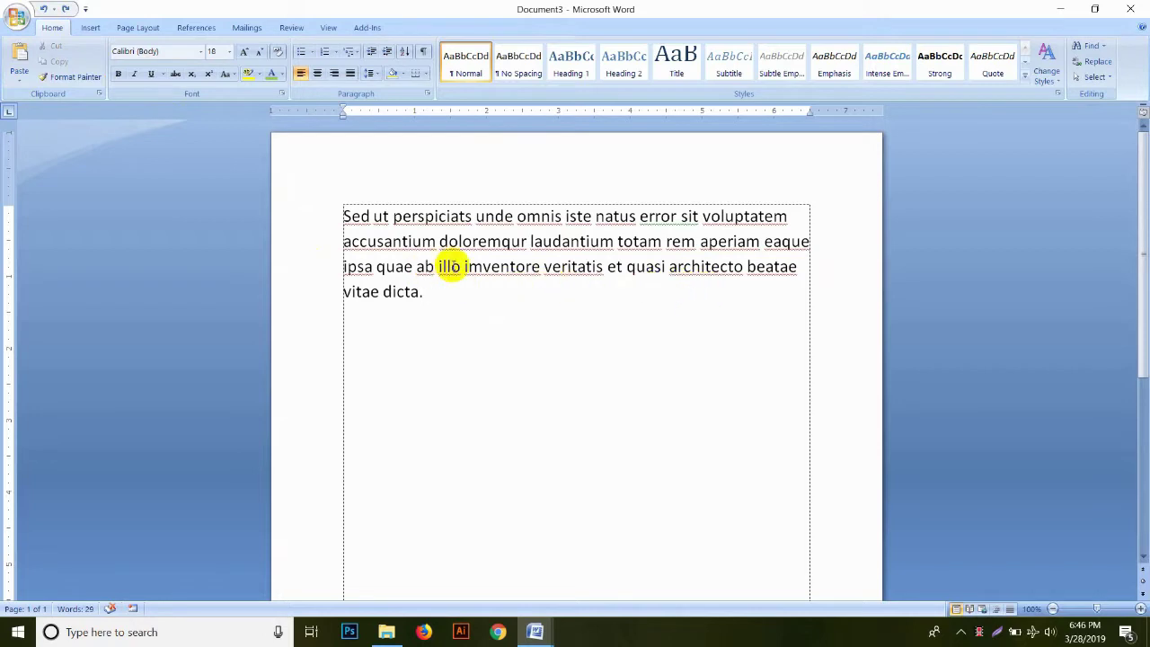
# - Cut 'imventore veritatis et quasi architecto beatae' and paste it on its own lower line
pyautogui.moveTo(465, 265); pyautogui.dragTo(779, 269)
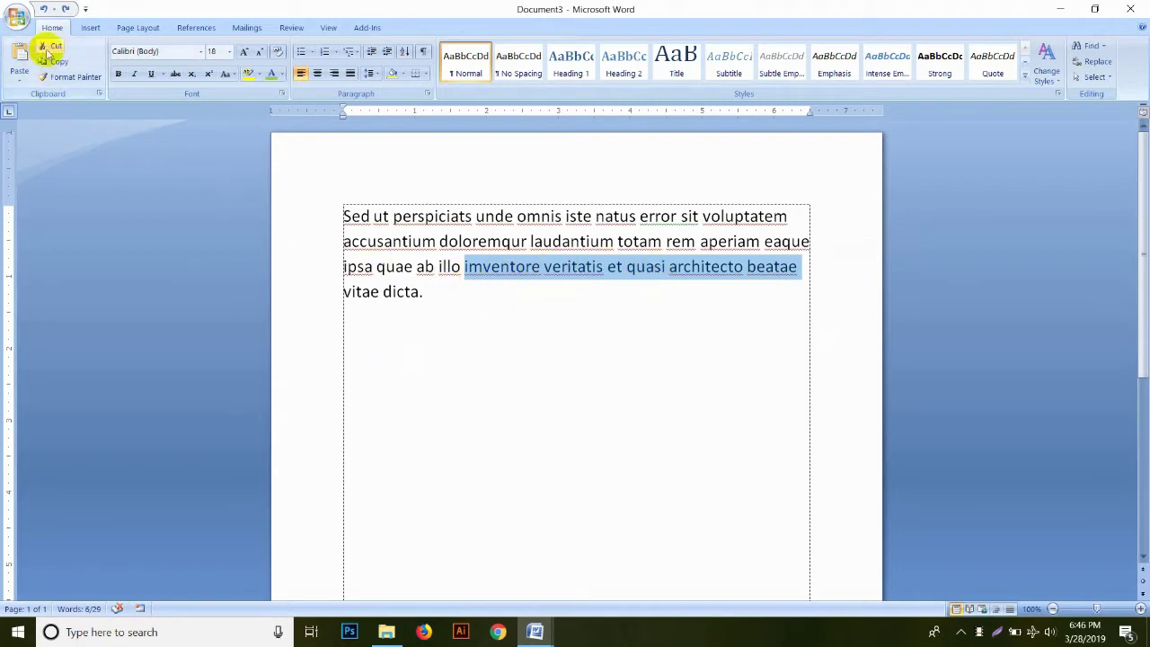
pyautogui.click(47, 49)
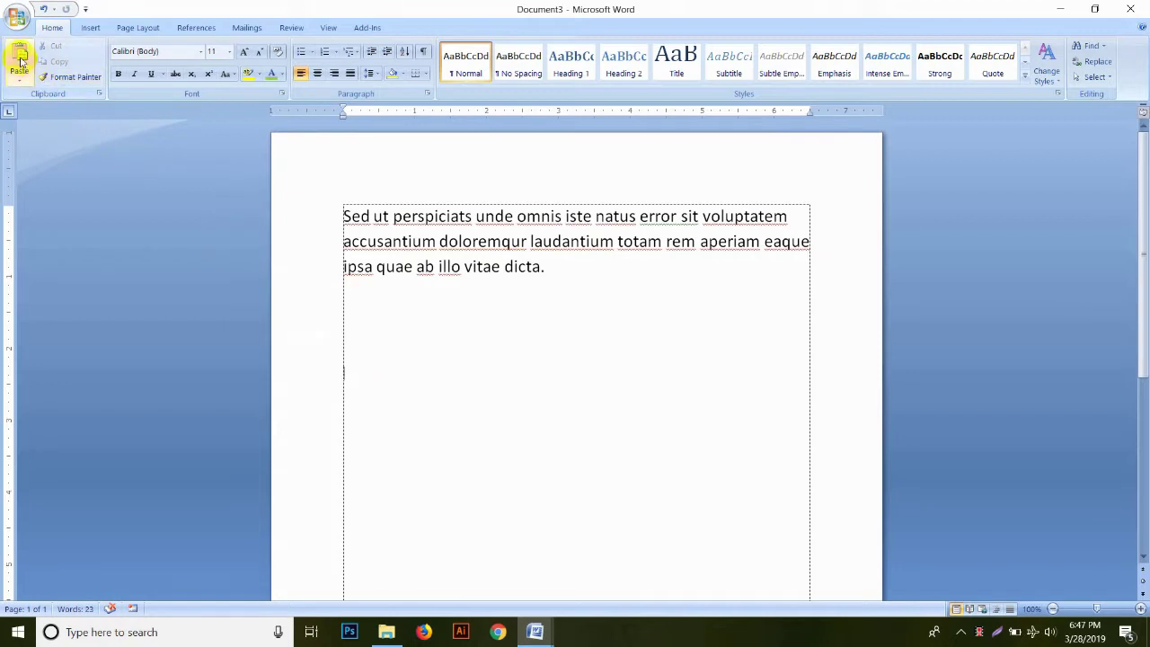
pyautogui.click(20, 58)
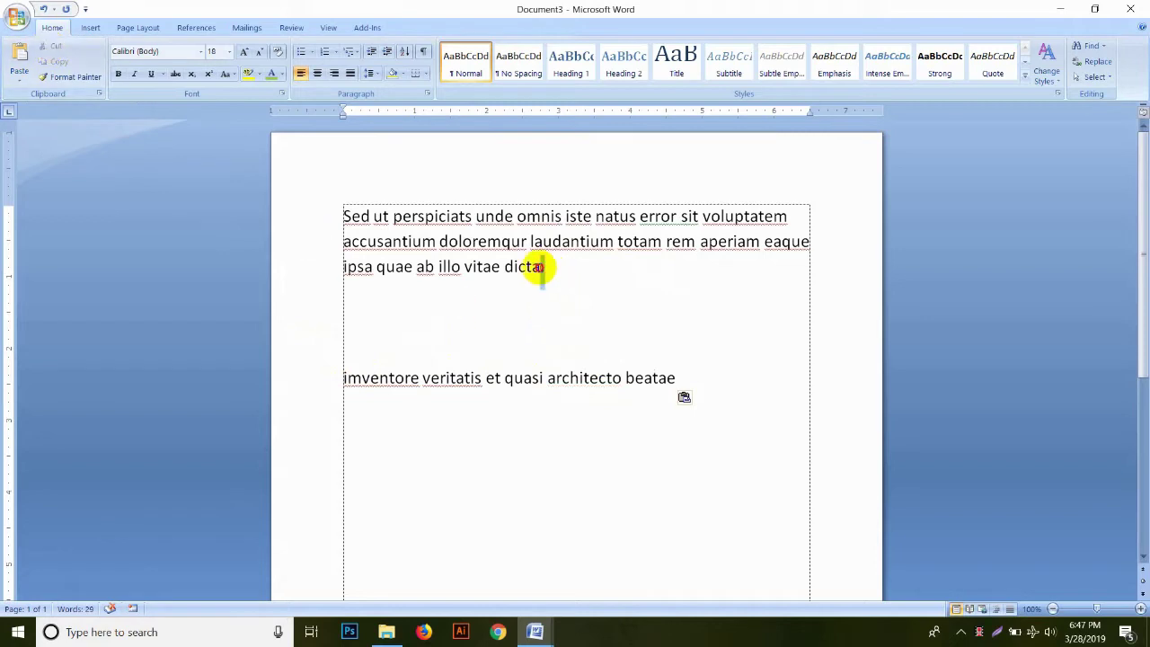
# - Select the first paragraph from 'Sed' through 'vitae dicta.'
pyautogui.moveTo(539, 269); pyautogui.dragTo(338, 222)
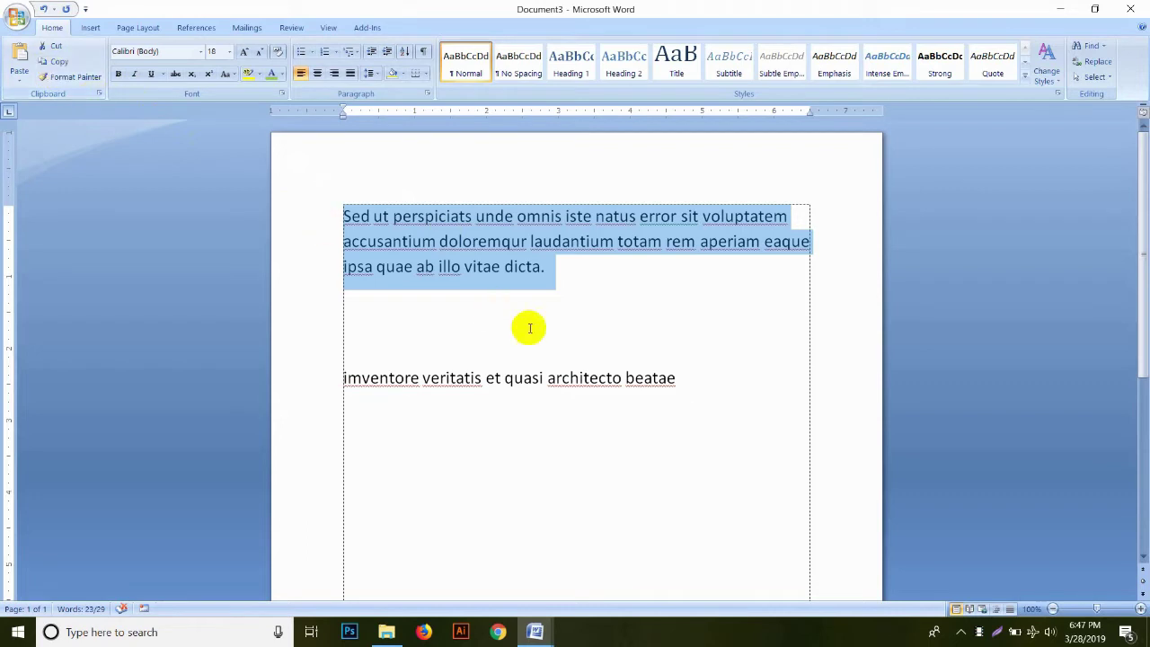
# - Paste a copy of the 'Sed ut perspiciats' paragraph below the 'imventore' line
pyautogui.click(346, 419)
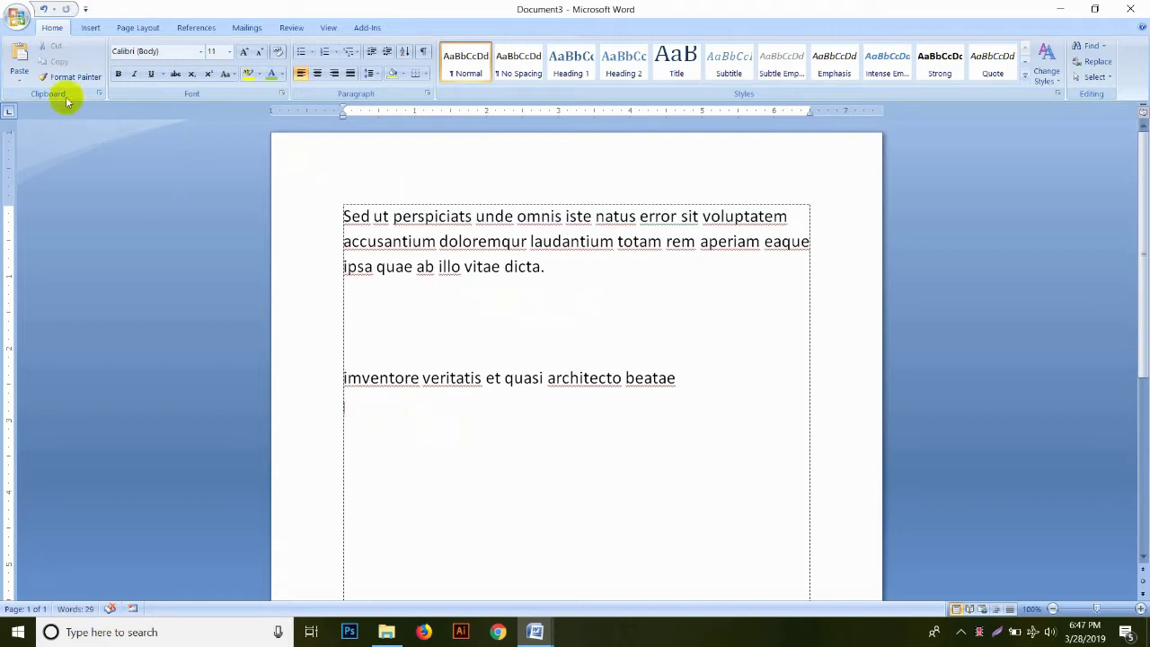
pyautogui.click(22, 54)
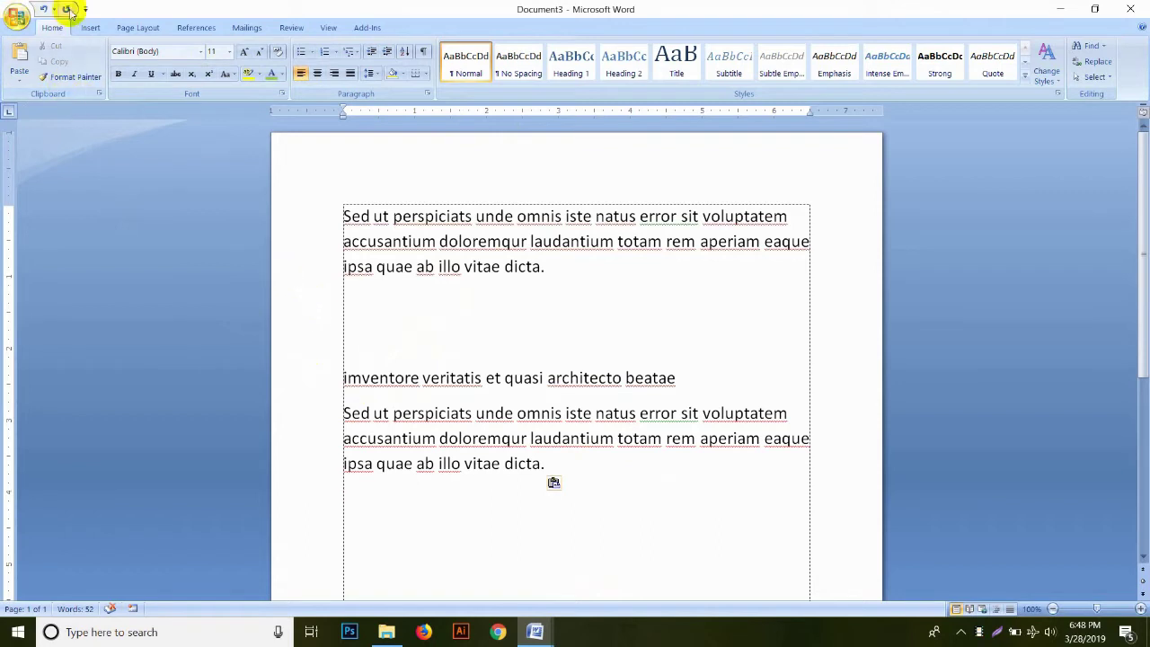
pyautogui.click(601, 471)
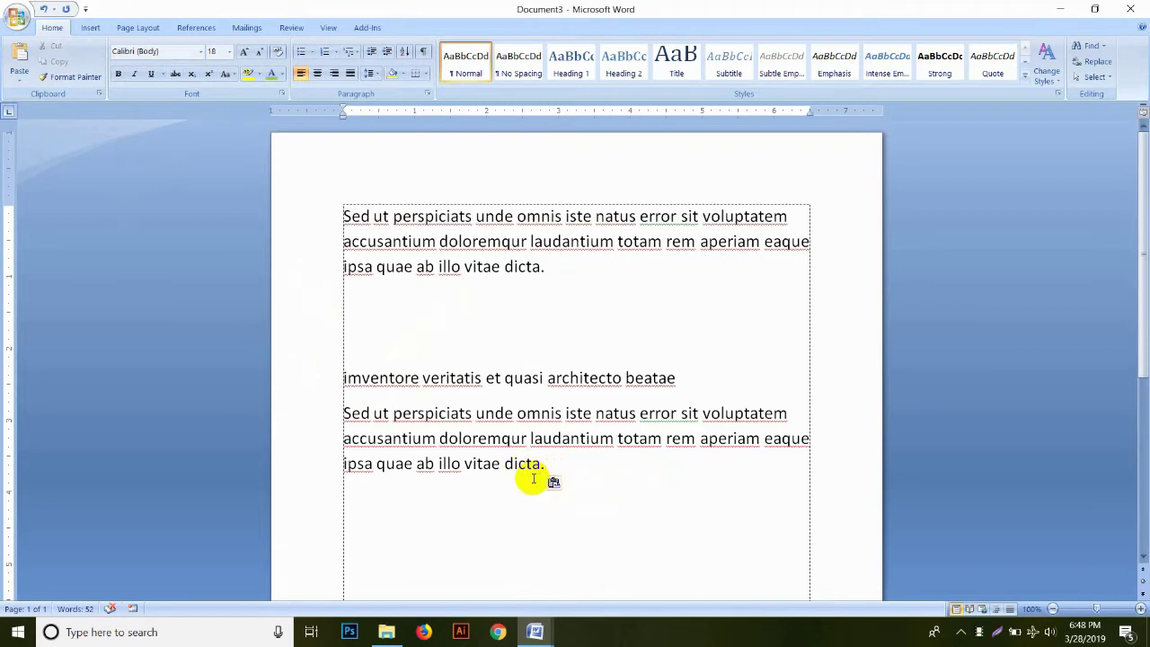
# - Paste the 'Sed ut' sentence three more times, bringing the document to 121 words
pyautogui.scroll(-1, 516, 472)
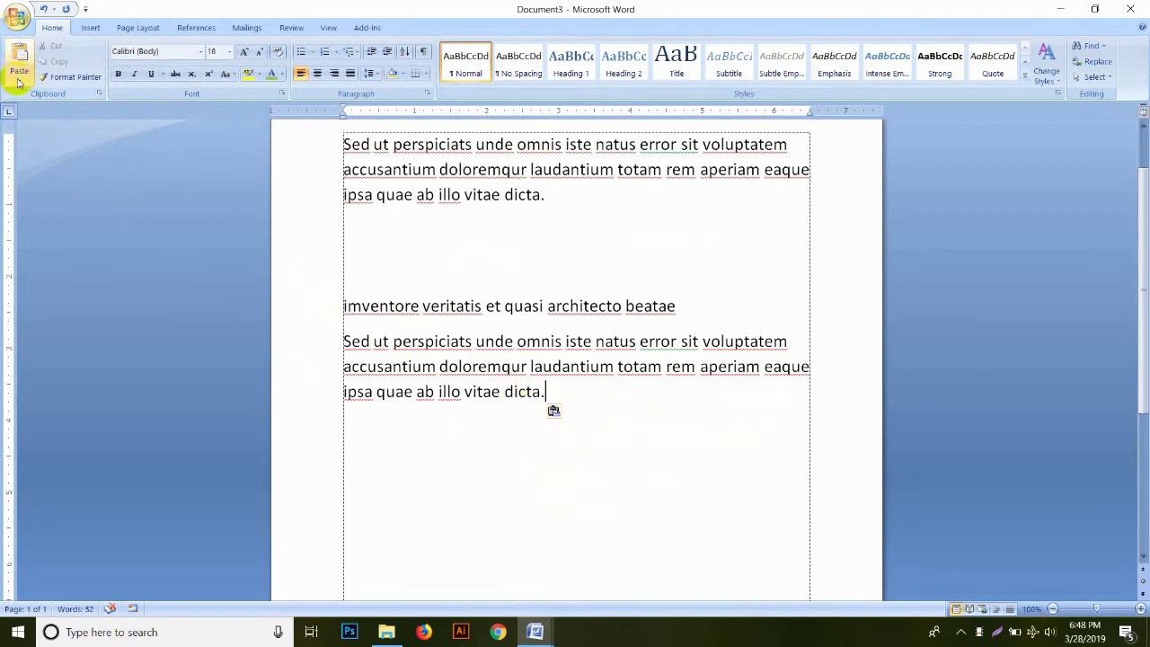
pyautogui.click(20, 64)
pyautogui.click(19, 65)
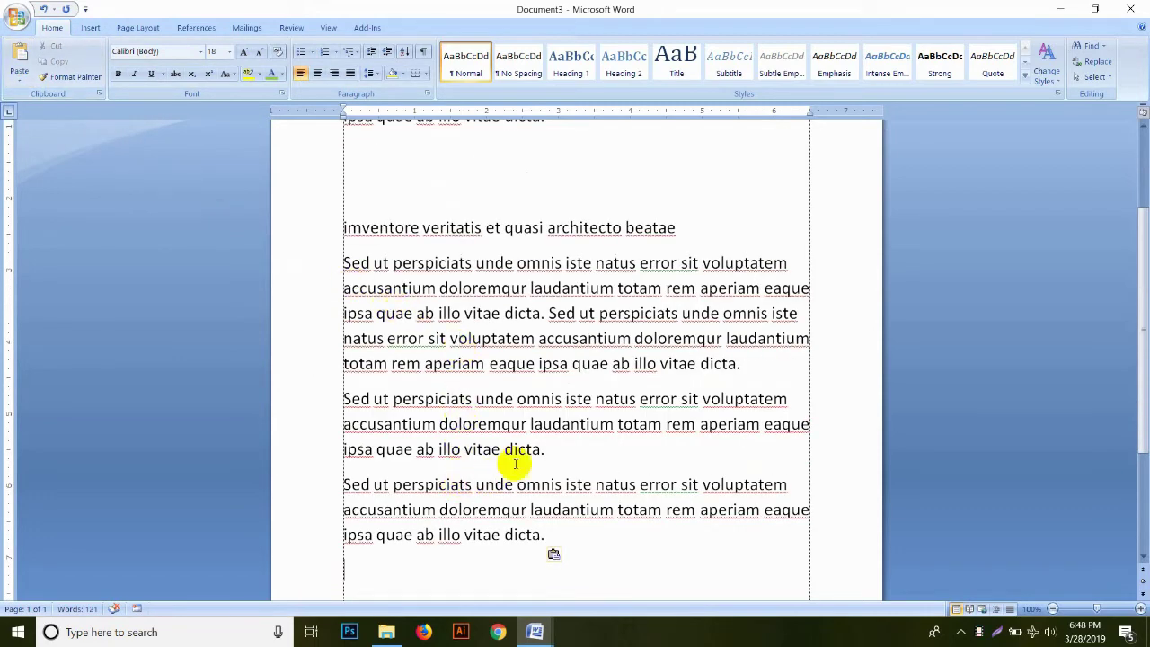
pyautogui.scroll(2, 534, 431)
pyautogui.scroll(2, 533, 389)
pyautogui.scroll(1, 533, 389)
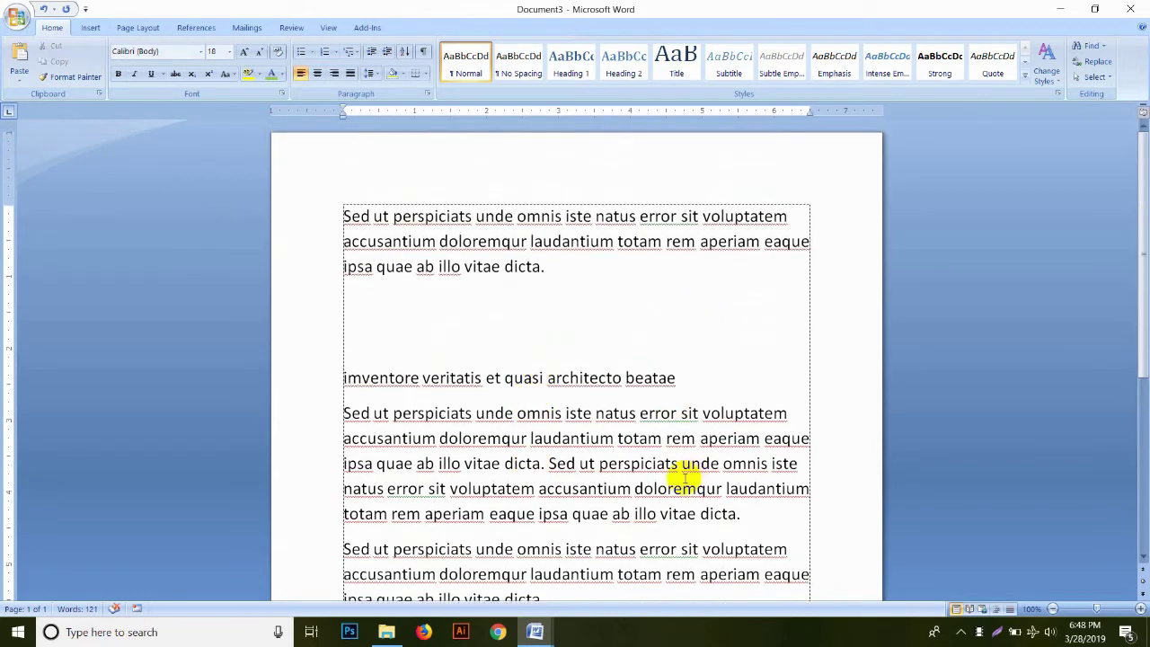
pyautogui.scroll(-3, 629, 340)
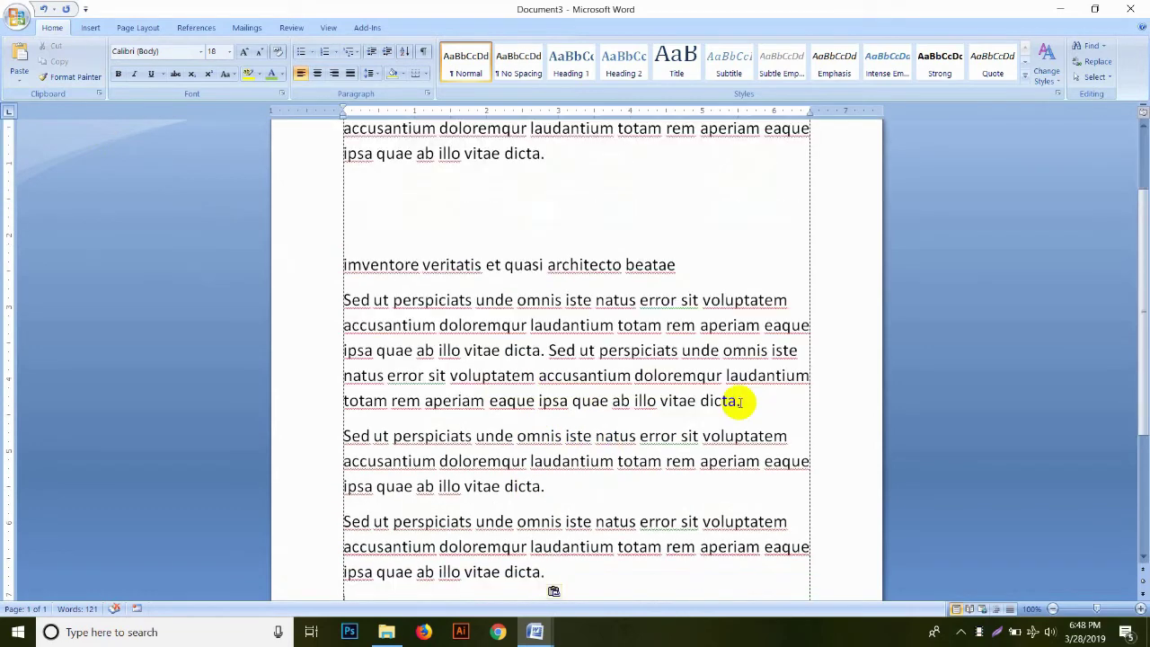
pyautogui.moveTo(740, 398); pyautogui.dragTo(734, 406)
pyautogui.scroll(-3, 734, 406)
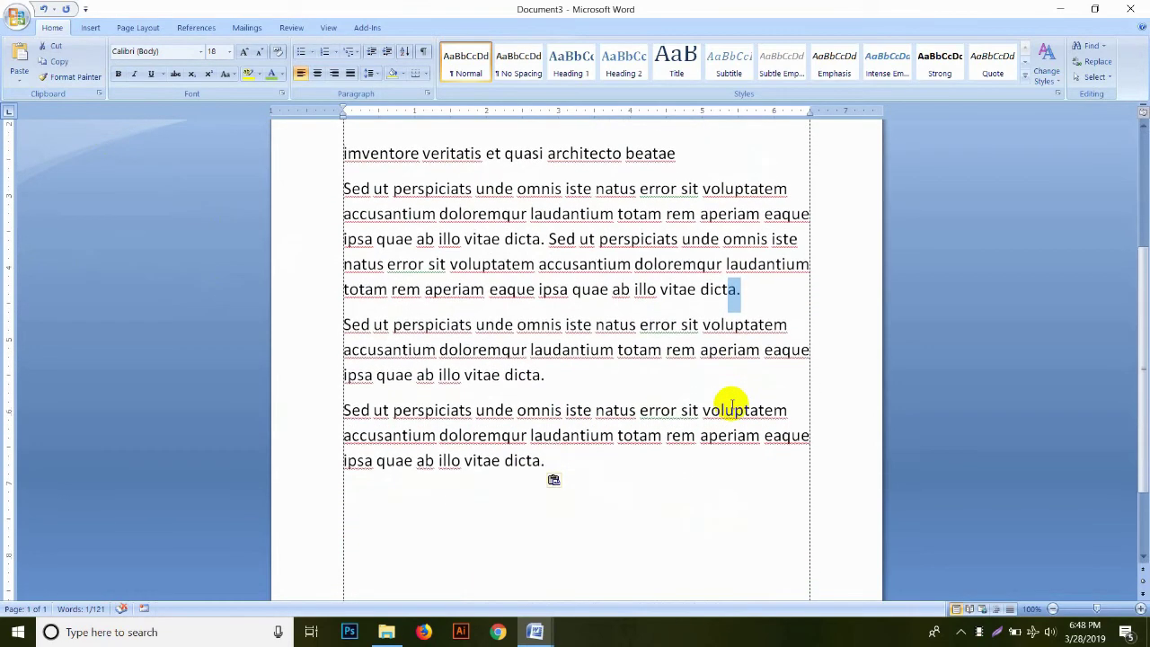
# - Cut 'laudantium … dicta.' from the last paragraph and paste it three times below
pyautogui.moveTo(566, 473); pyautogui.dragTo(534, 436)
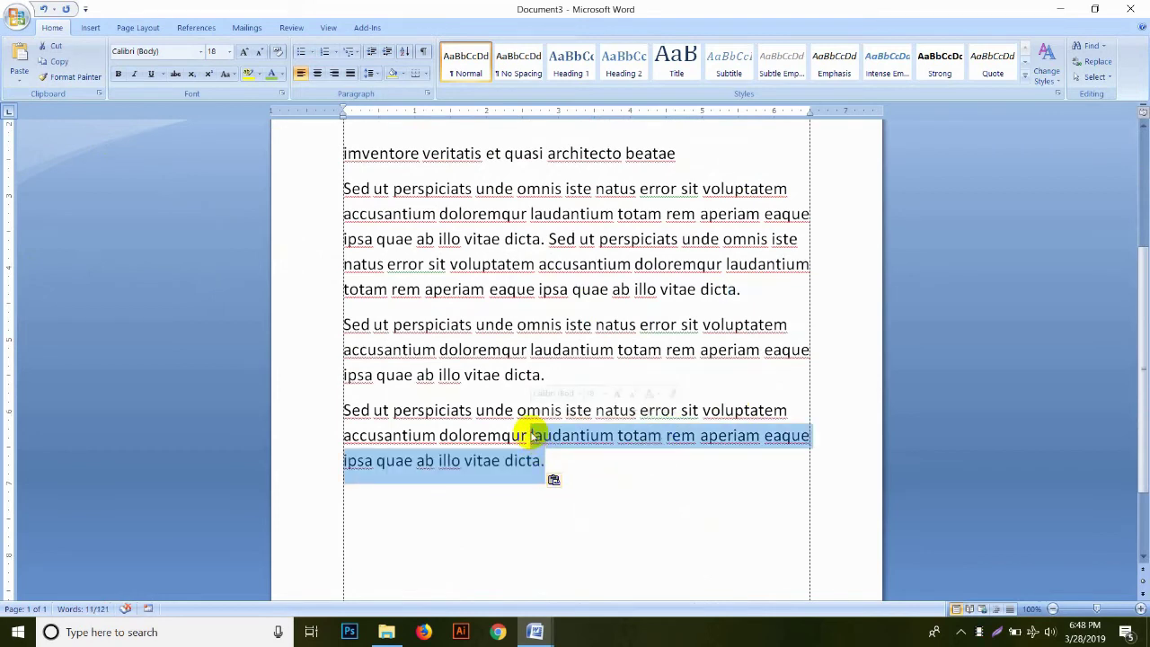
pyautogui.click(58, 48)
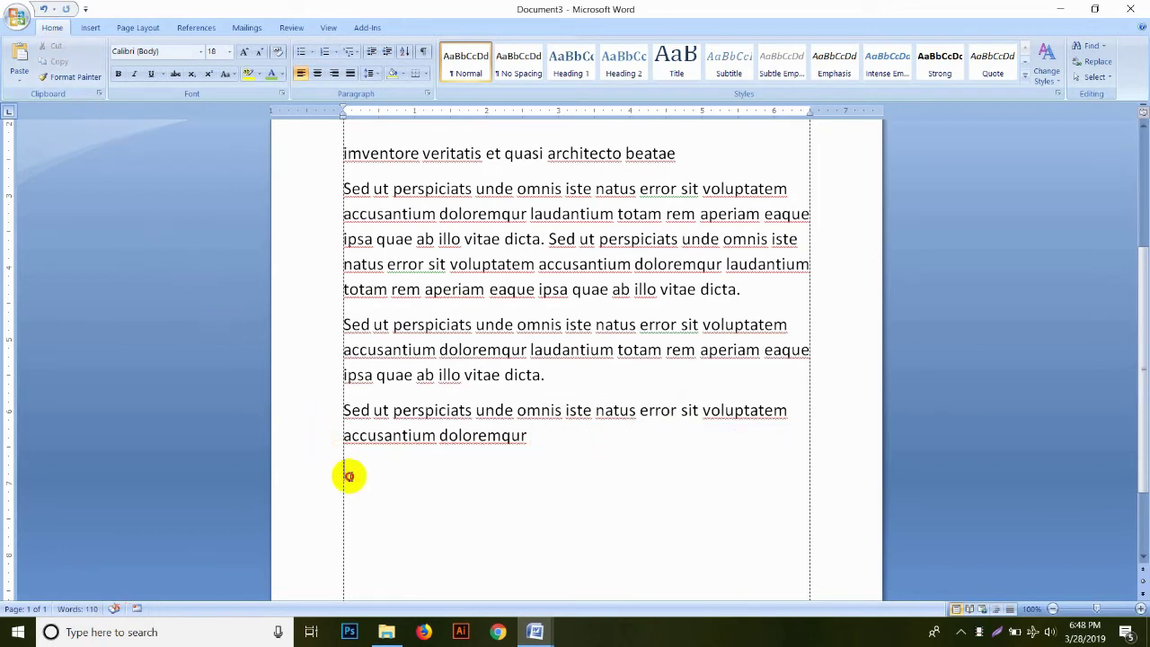
pyautogui.doubleClick(349, 476)
pyautogui.click(348, 476)
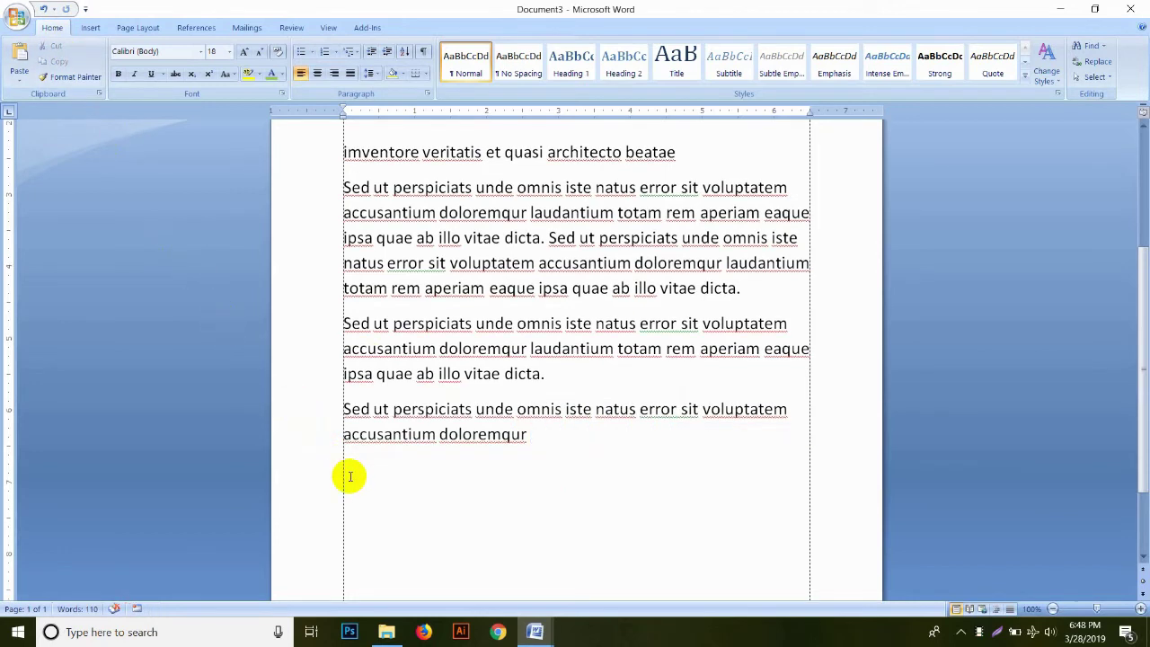
pyautogui.scroll(-1, 349, 477)
pyautogui.scroll(-1, 351, 476)
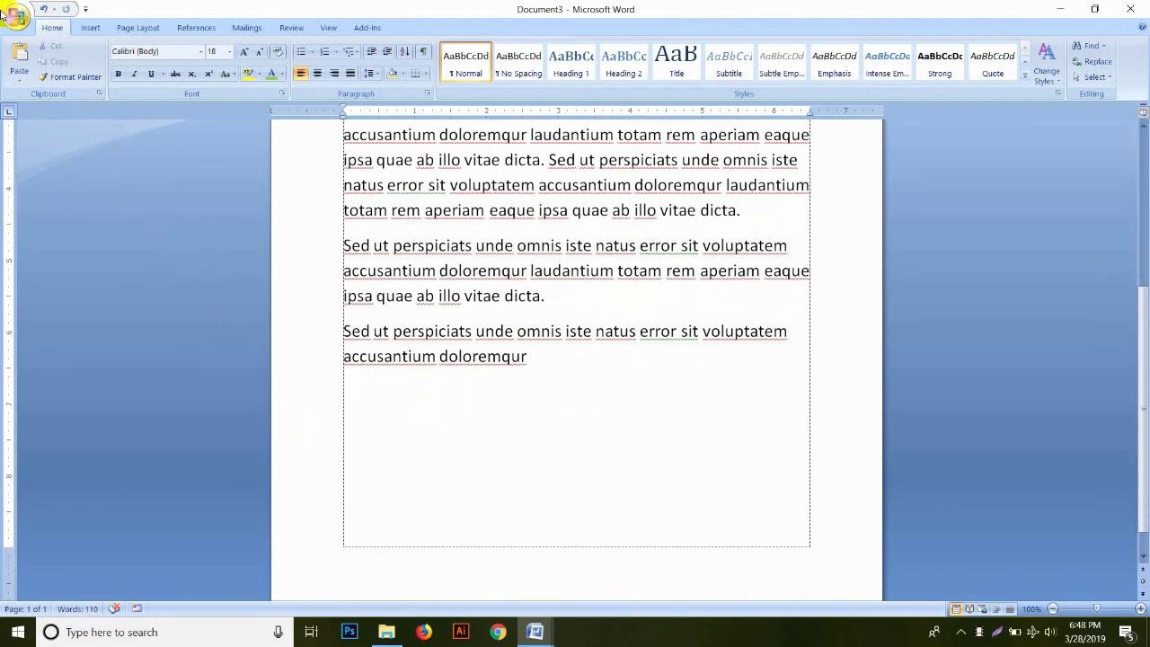
pyautogui.click(22, 54)
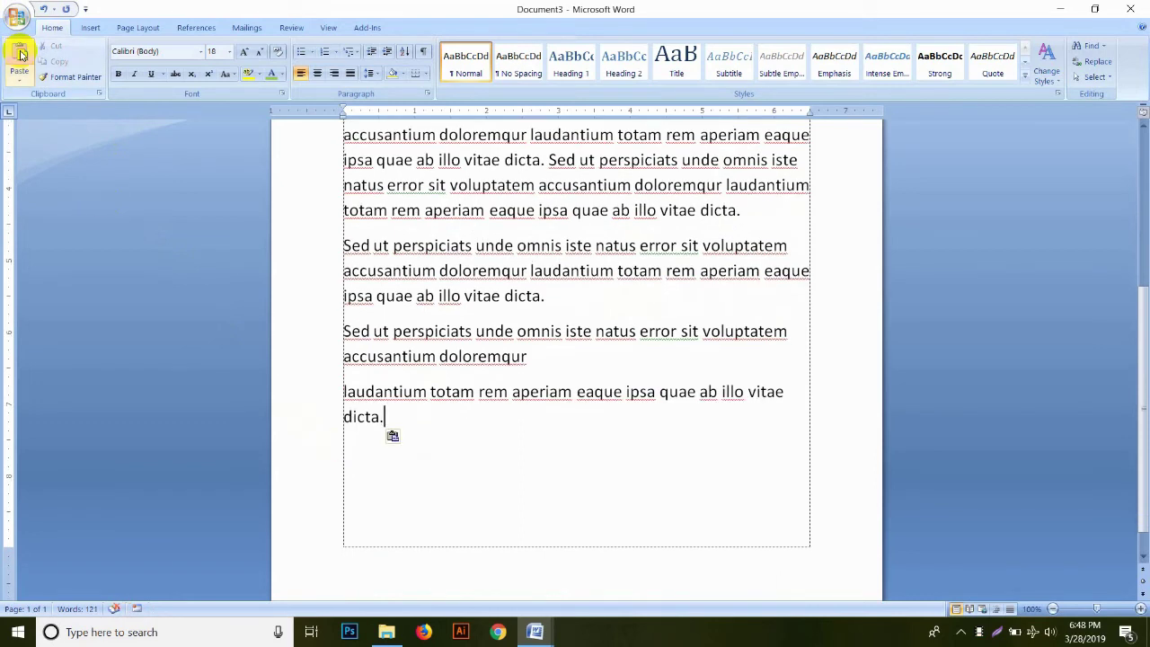
pyautogui.click(22, 54)
pyautogui.click(22, 54)
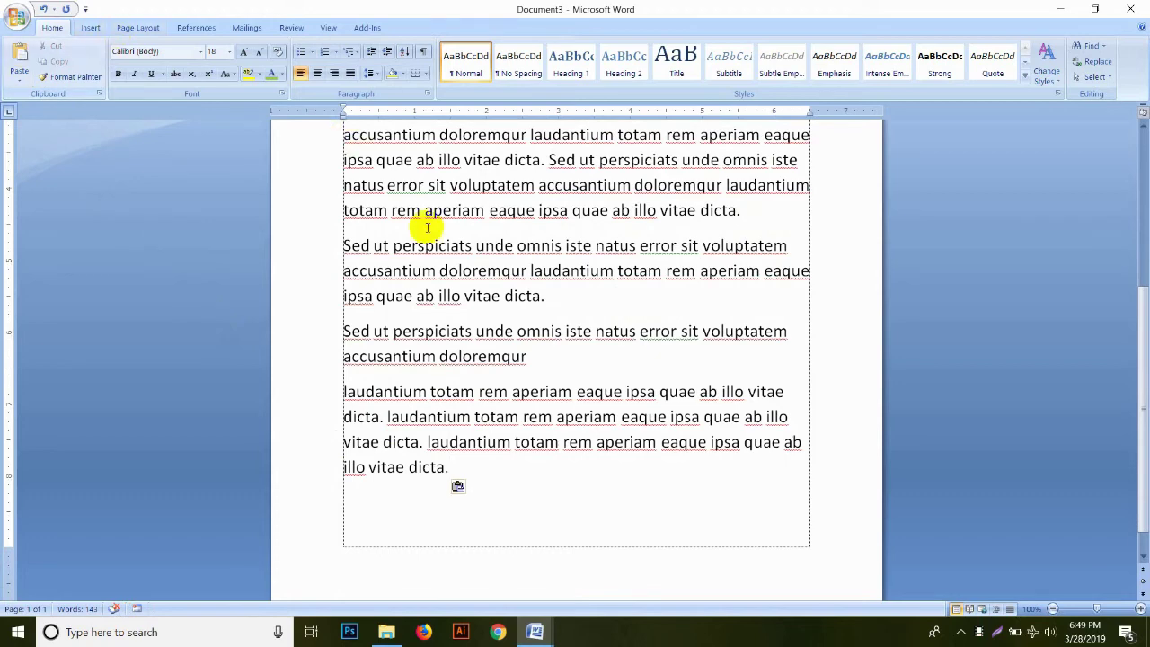
pyautogui.scroll(4, 545, 334)
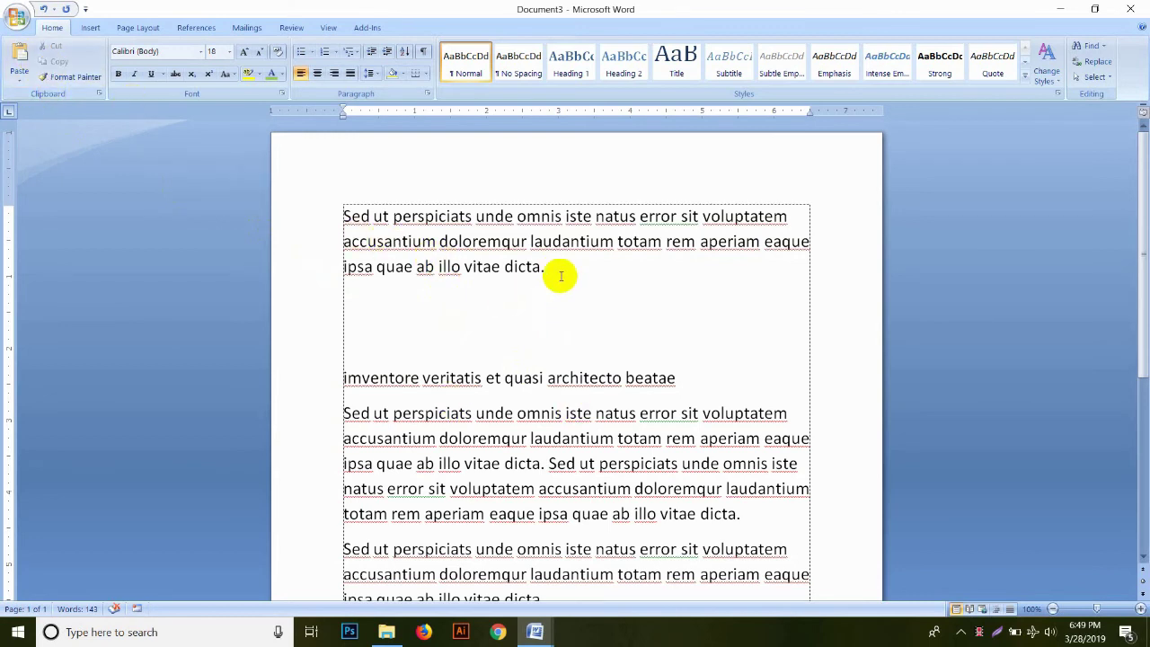
pyautogui.scroll(-2, 603, 344)
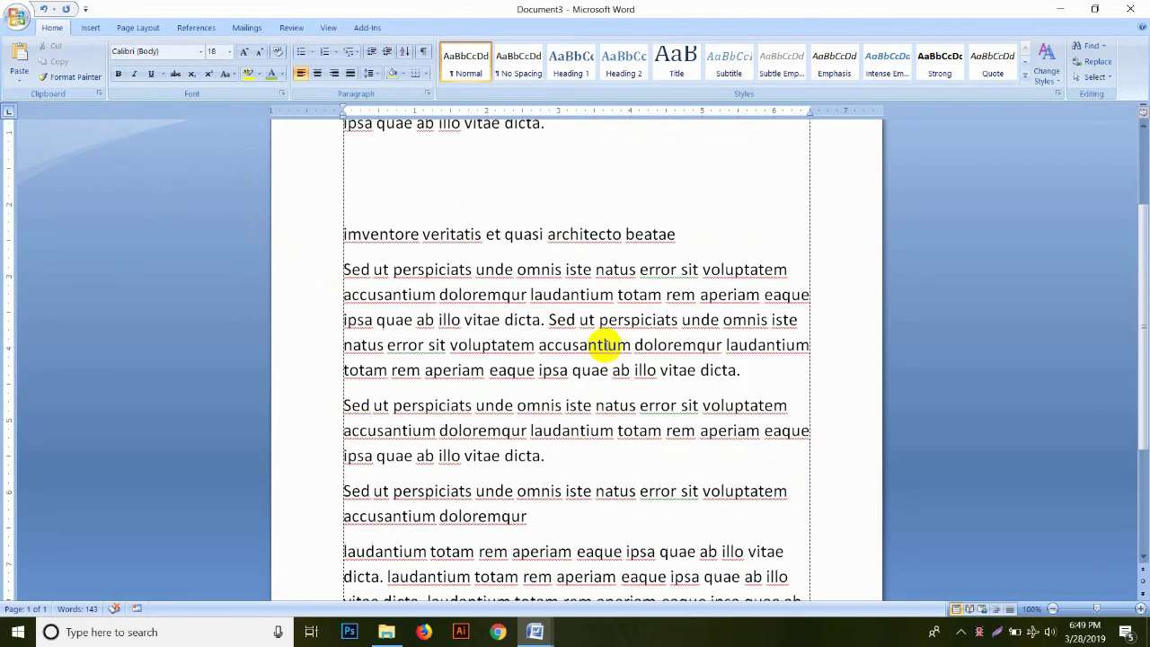
pyautogui.scroll(-2, 603, 344)
pyautogui.click(546, 313)
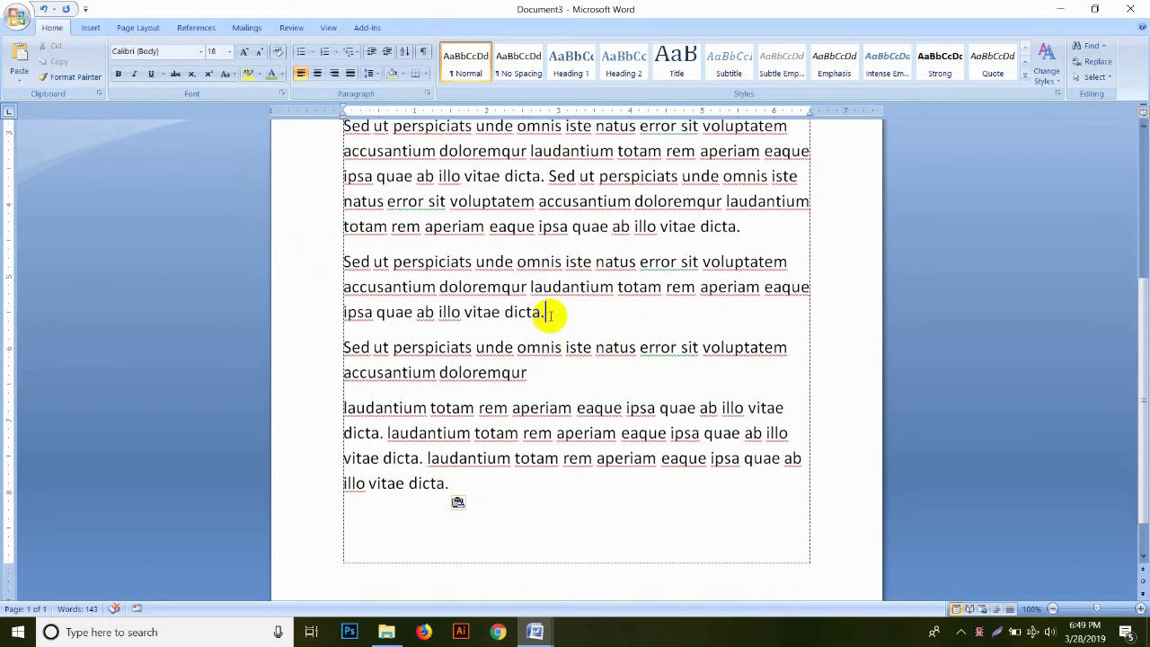